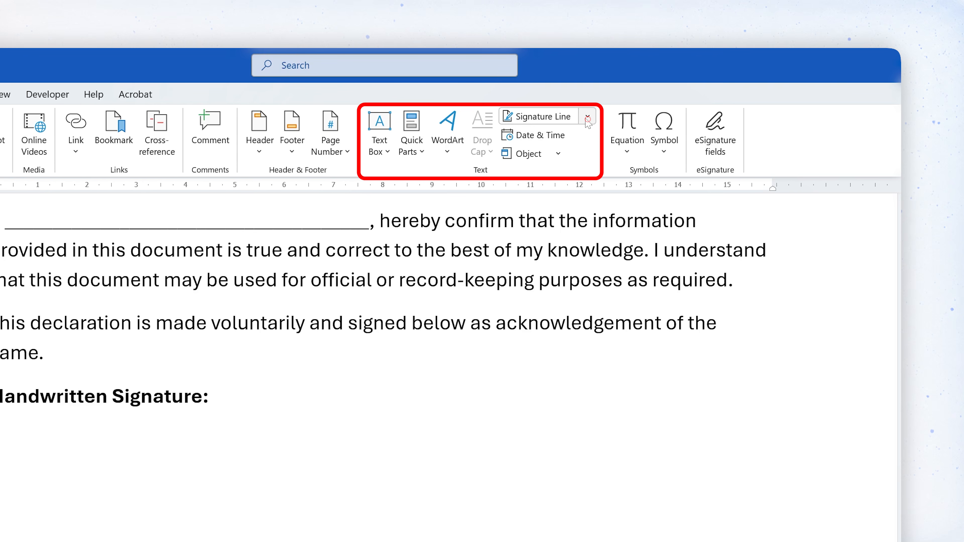
Step: Open the existing signature line for signing and pick Picture1.png from file as its signature image
click(587, 116)
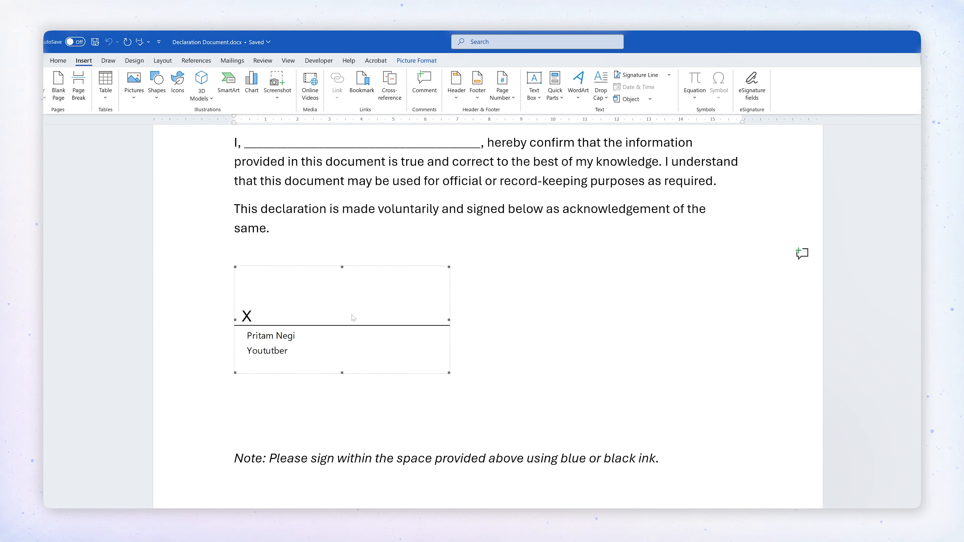
double_click(323, 297)
click(612, 283)
click(434, 267)
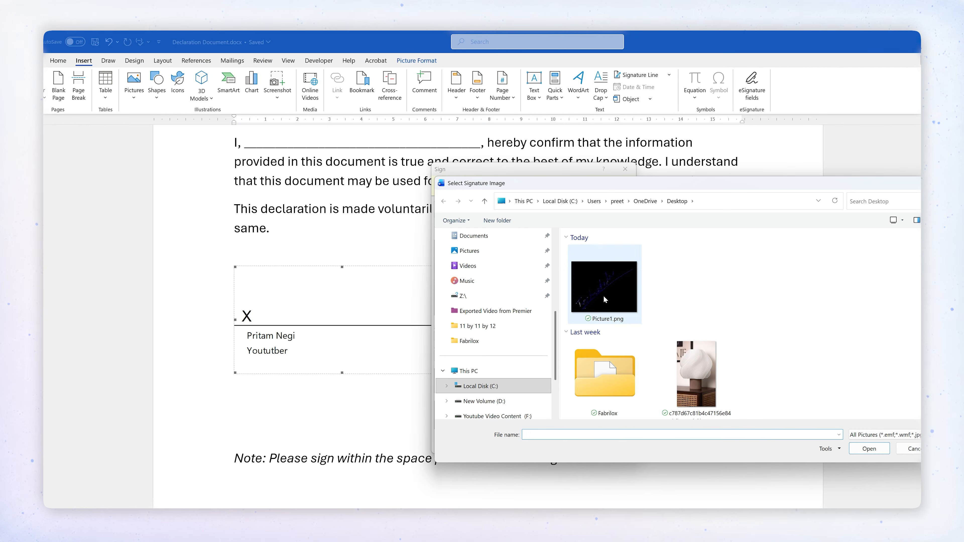
click(604, 285)
click(868, 451)
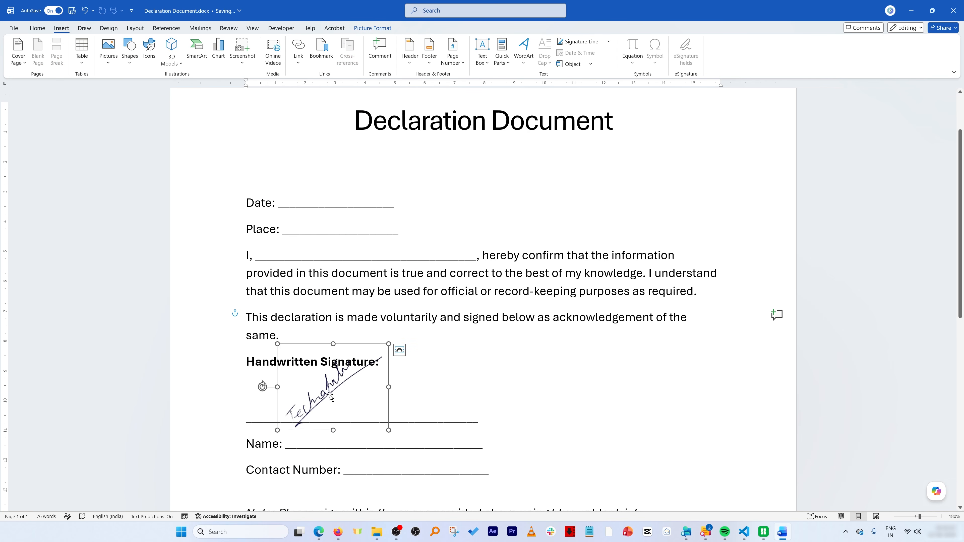
Step: Delete the handwritten signature picture and the blank signature, Name and Contact Number lines under the Handwritten Signature heading
drag(330, 395, 408, 385)
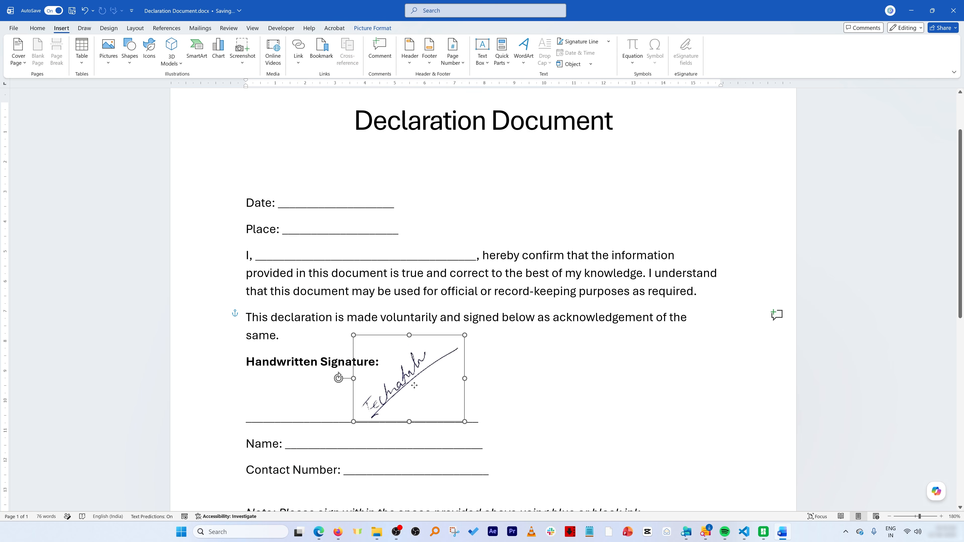
key(Delete)
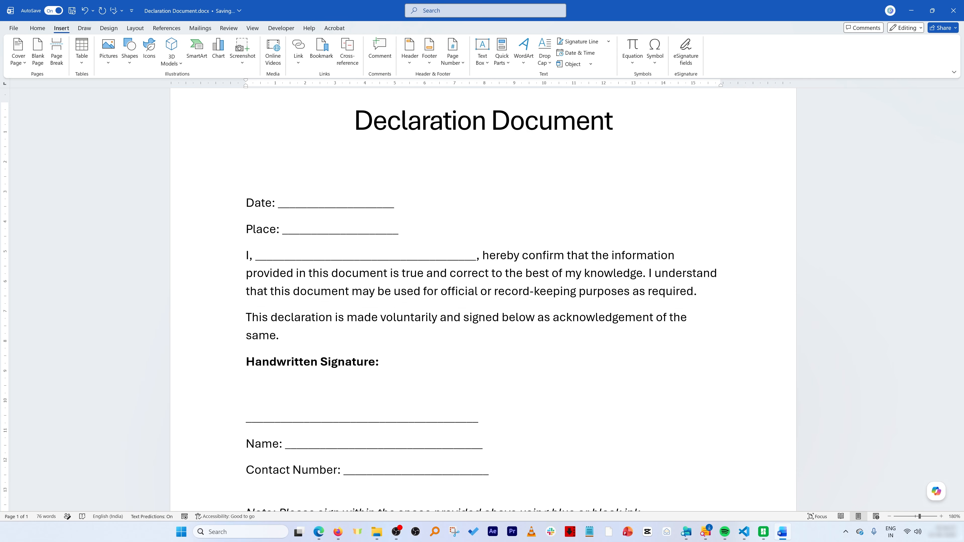
scroll(482, 300, down, 5)
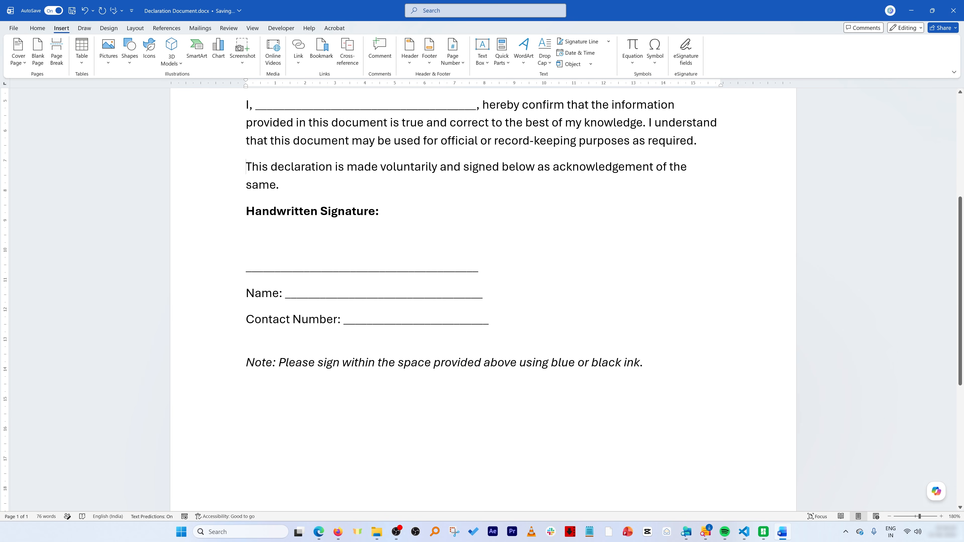
drag(509, 332, 250, 276)
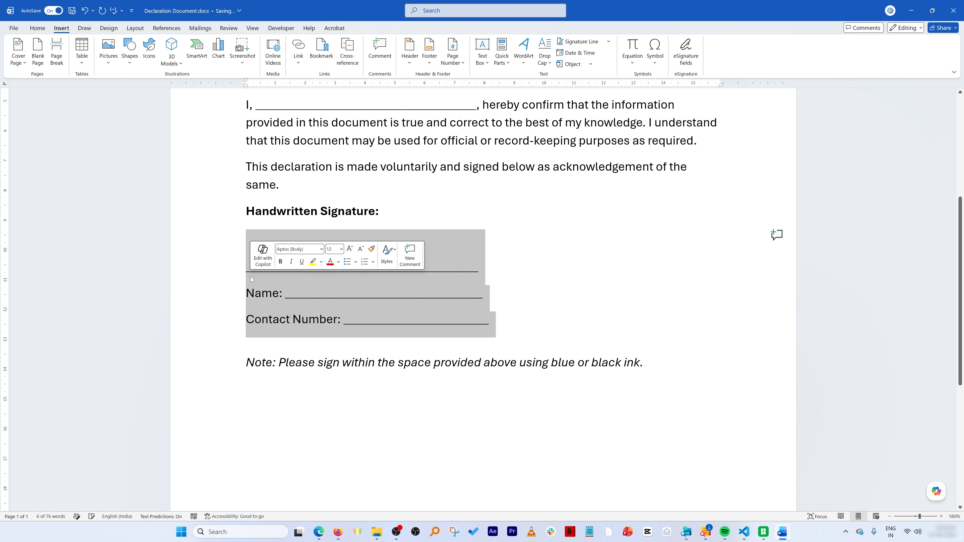
key(Delete)
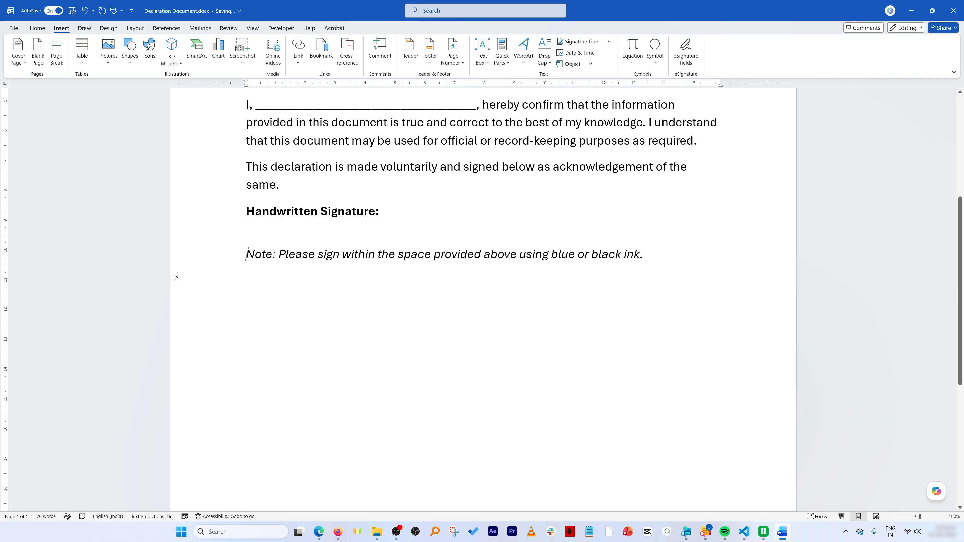
Step: Add empty lines between the Handwritten Signature heading and the italic note, placing the cursor in that space
key(Return)
key(Return)
key(Up)
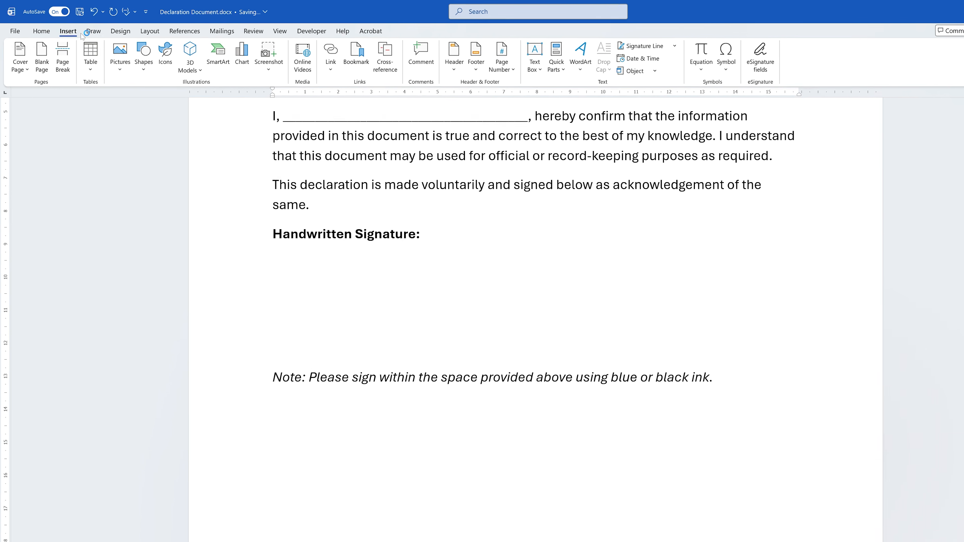
Step: Insert a Microsoft Office signature line with the signer's full name, title Youtuber and e-mail address, allowing the signer to add comments
click(61, 45)
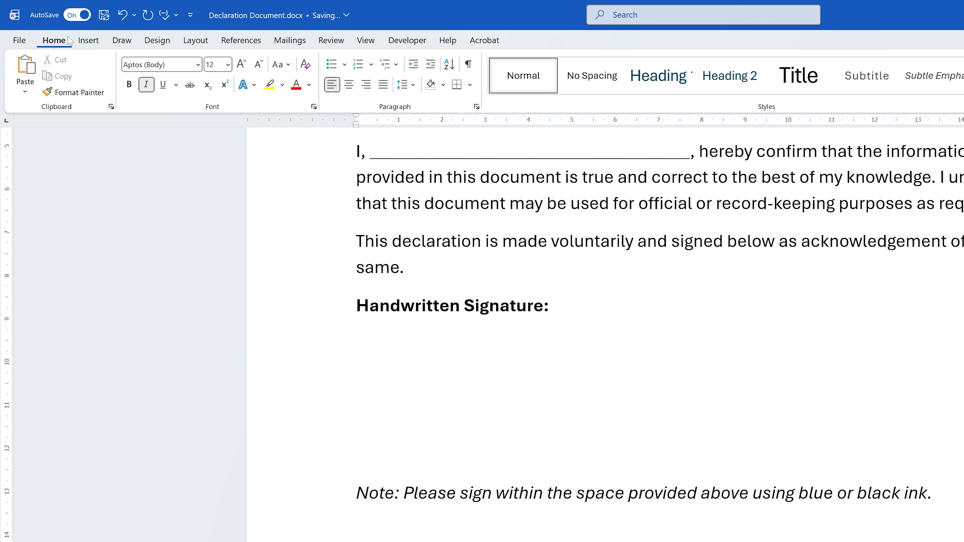
click(91, 45)
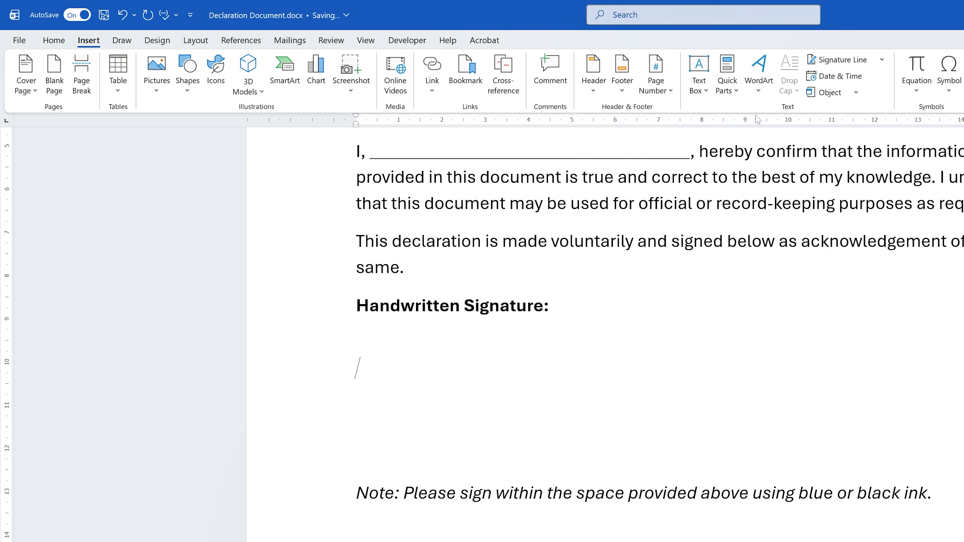
click(882, 61)
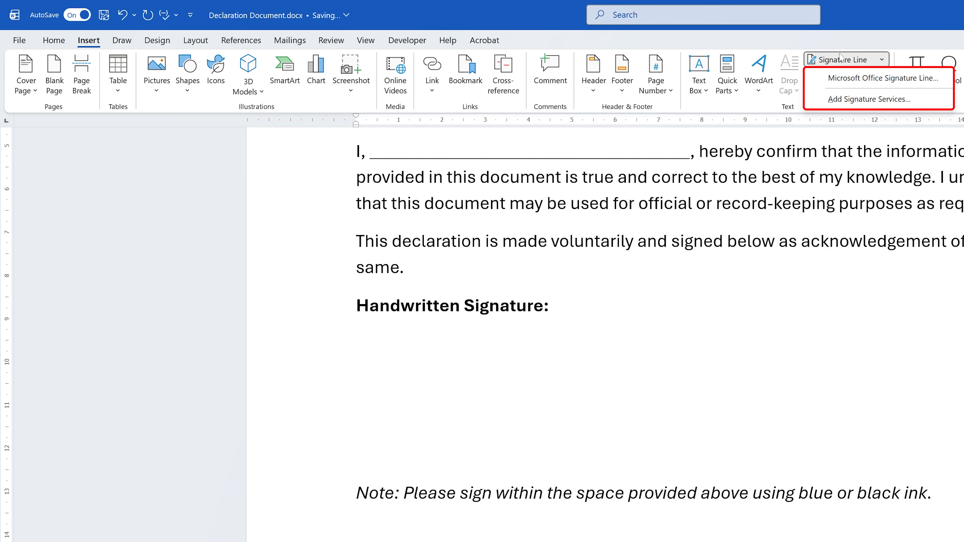
click(842, 80)
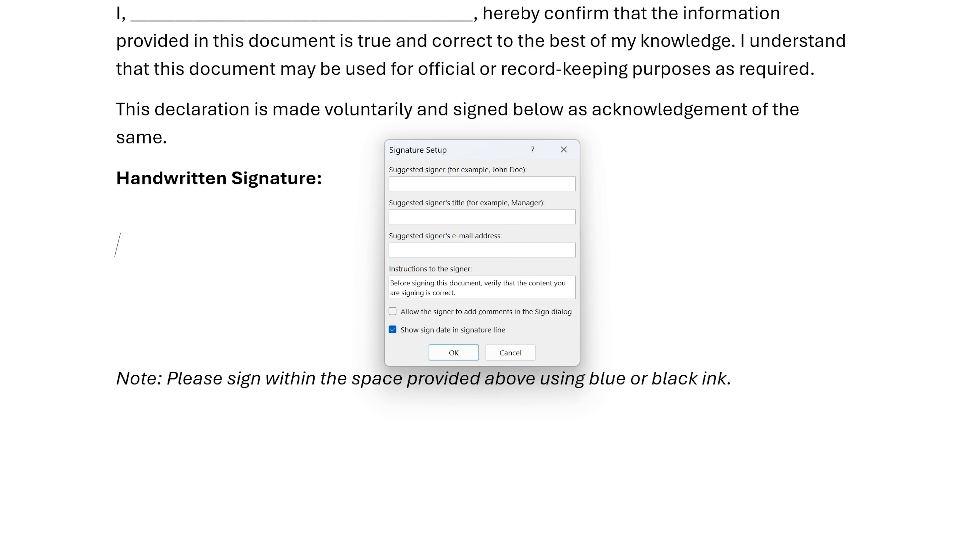
text(itam Negi)
key(Tab)
text(Youtuber)
text([blurred])
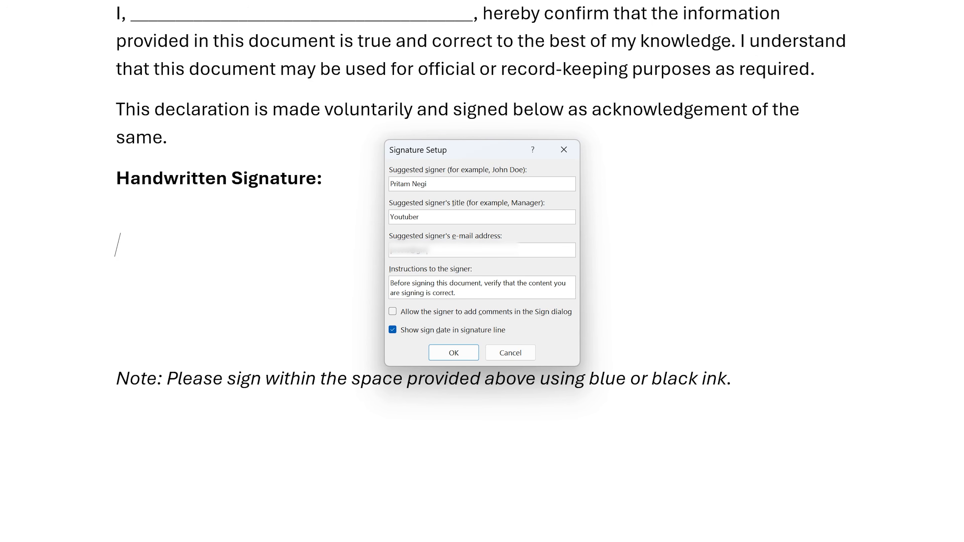
text(m)
click(392, 312)
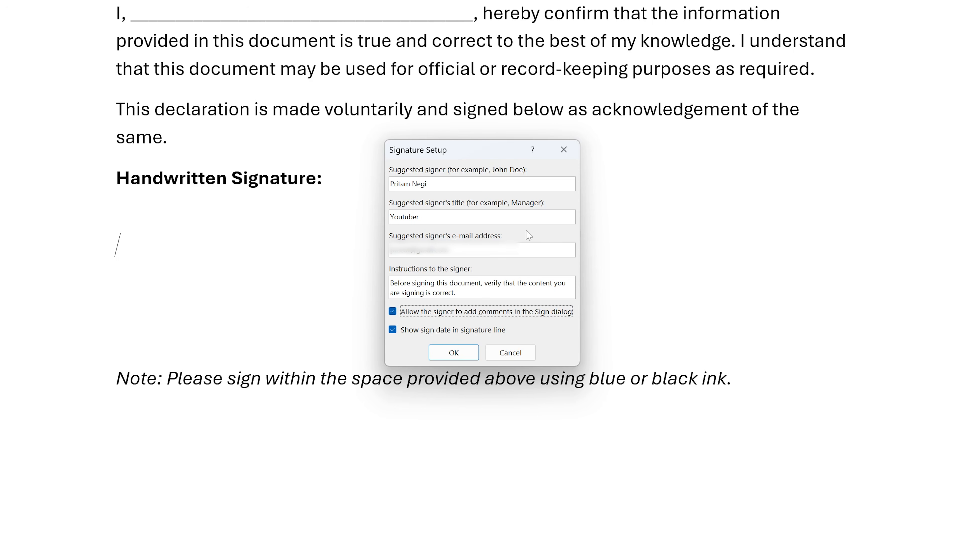
click(461, 356)
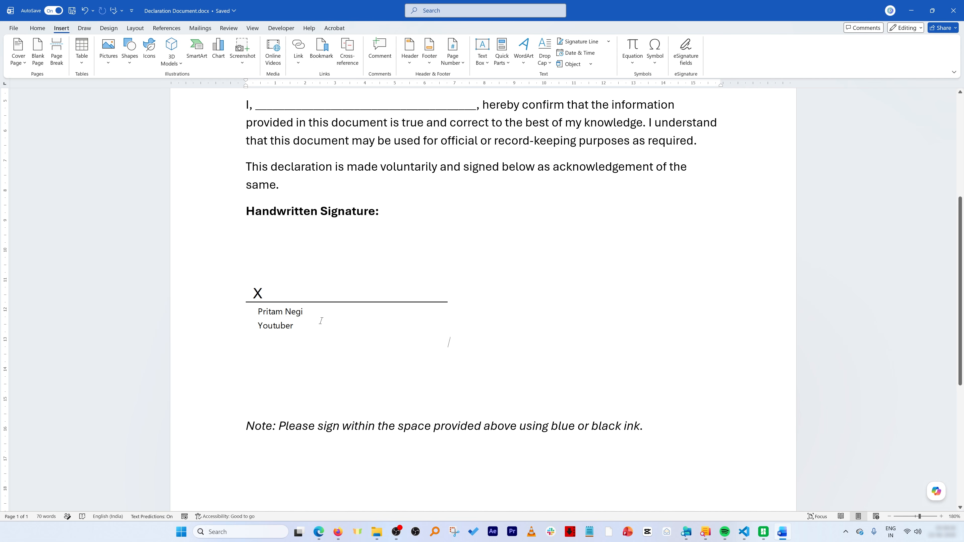
Step: Start signing the signature line below the declaration text, using Picture1.png from the Desktop as the signature image
click(268, 296)
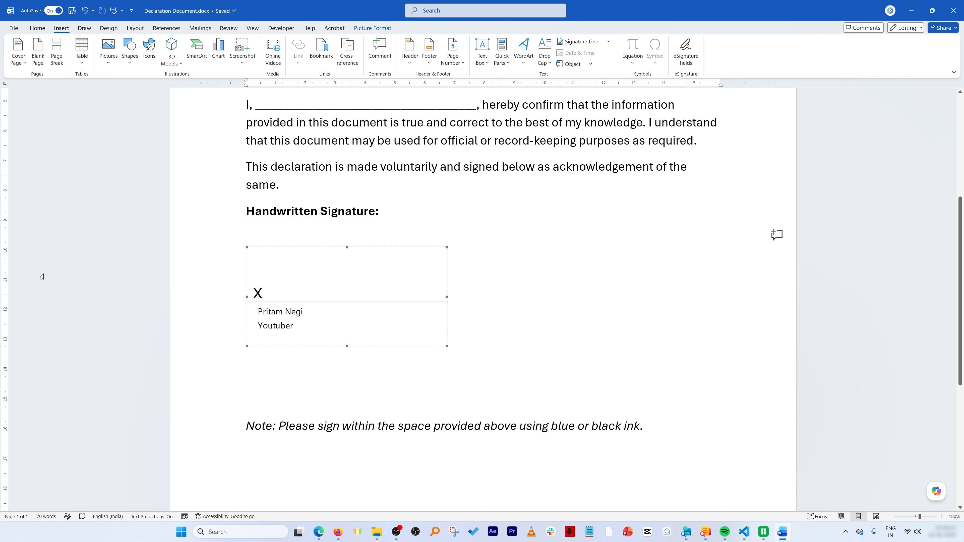
double_click(279, 295)
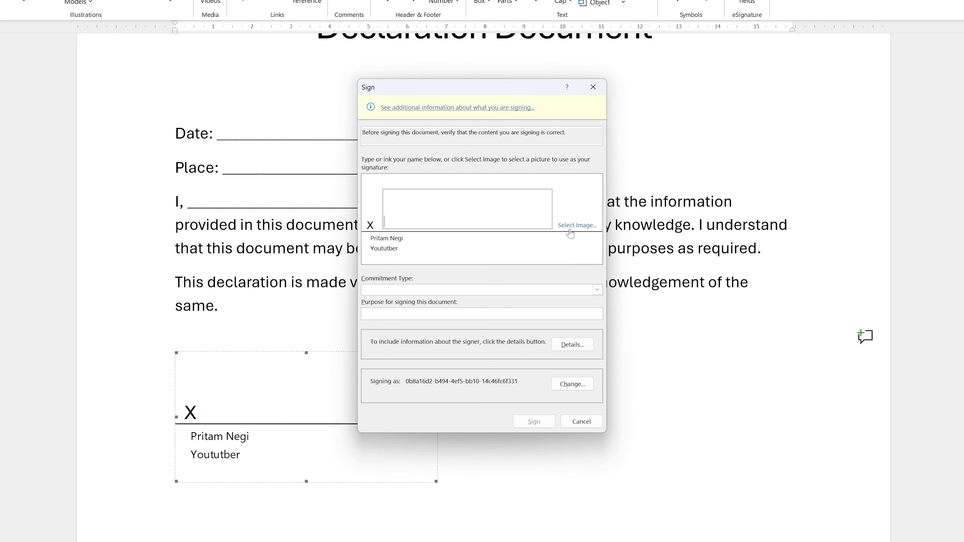
click(570, 225)
click(539, 200)
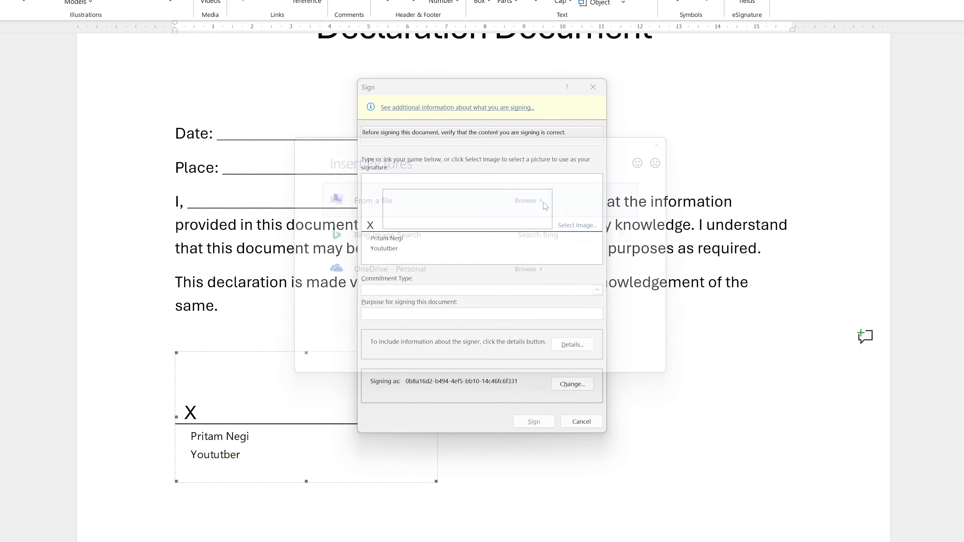
click(443, 205)
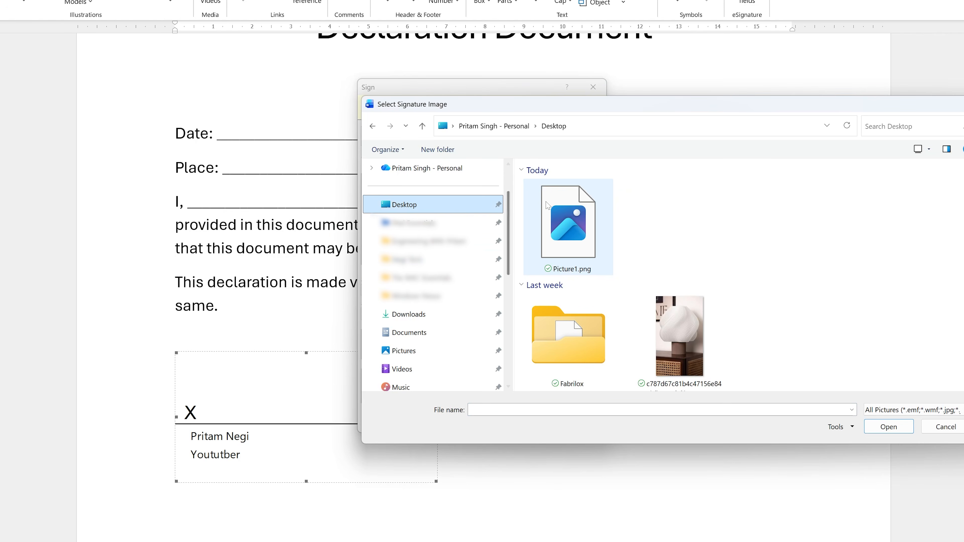
click(577, 240)
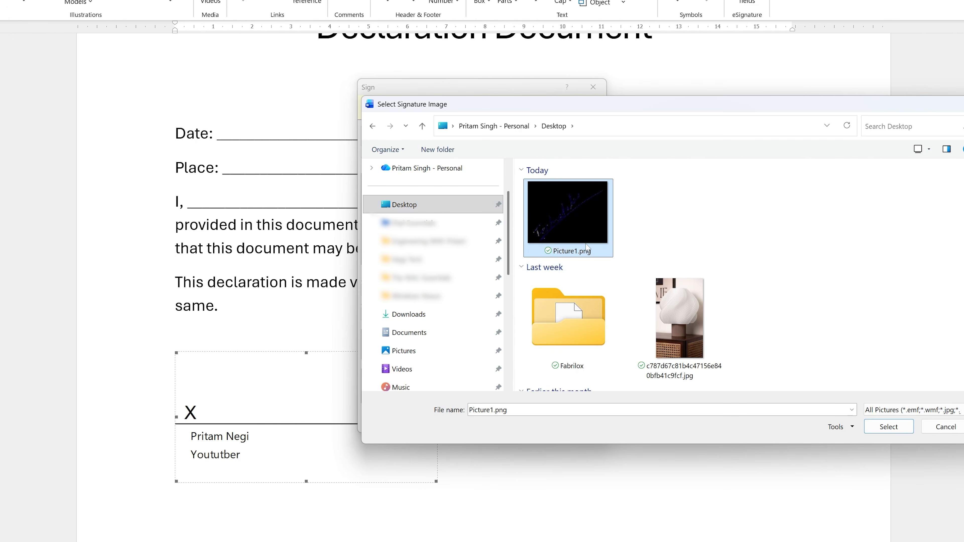
click(888, 426)
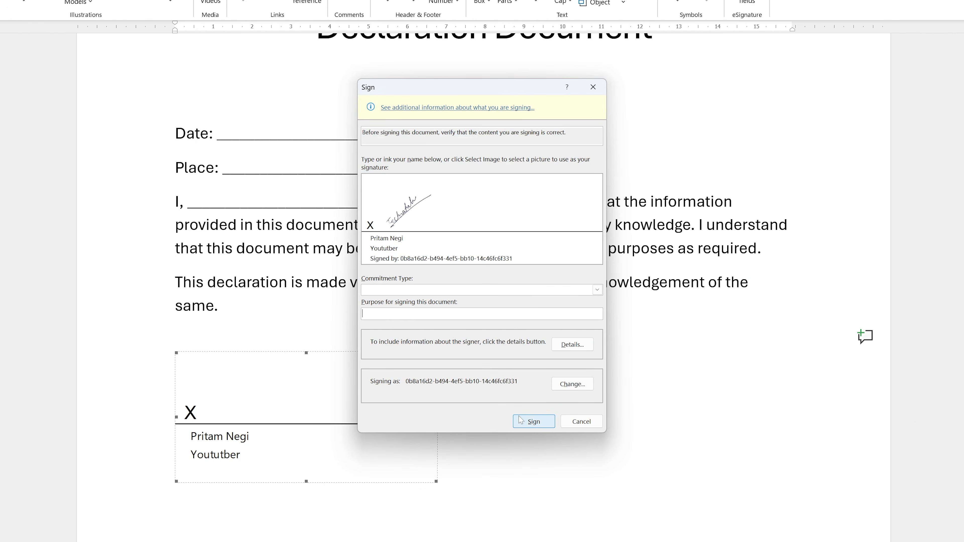
Step: Sign the document with commitment type "Approved this document" and purpose "example", accepting the selected certificate
click(505, 290)
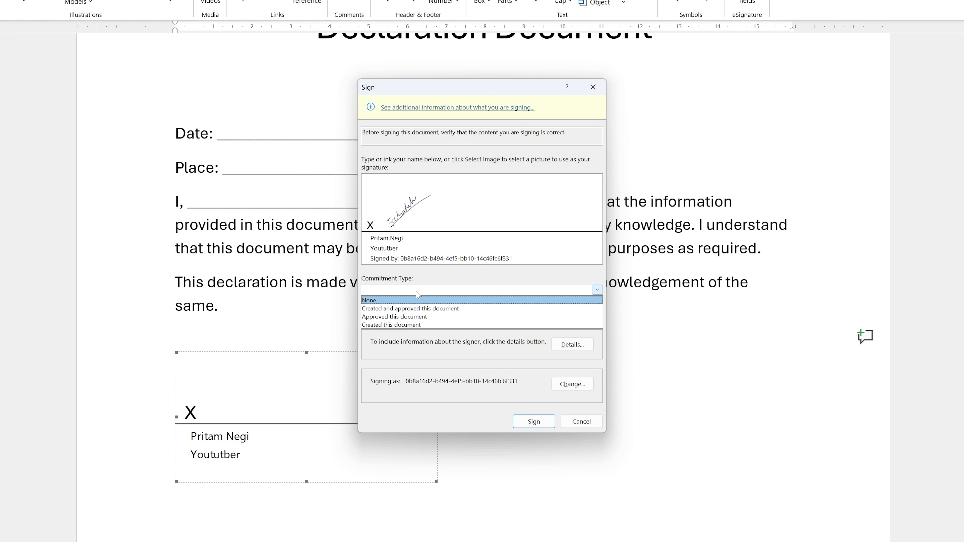
click(431, 316)
click(442, 314)
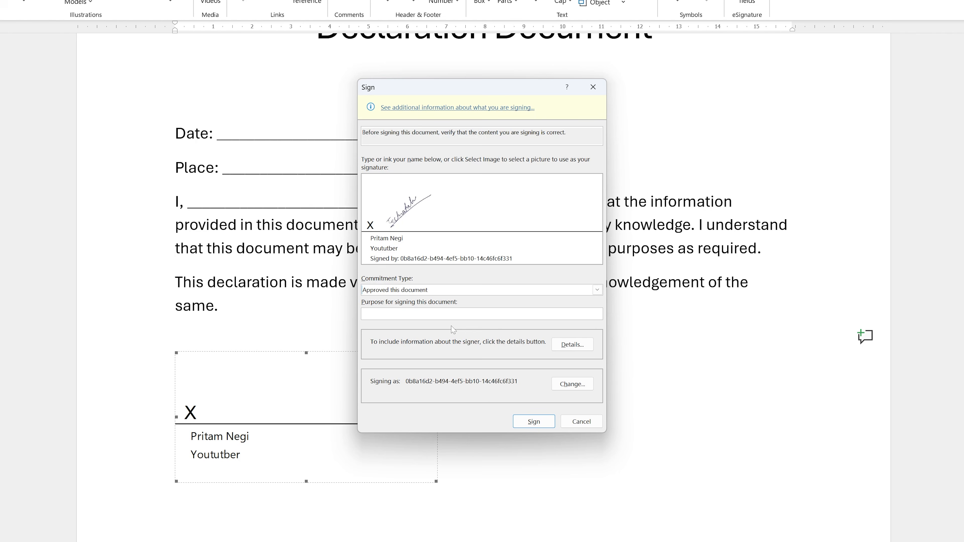
text(example)
click(535, 420)
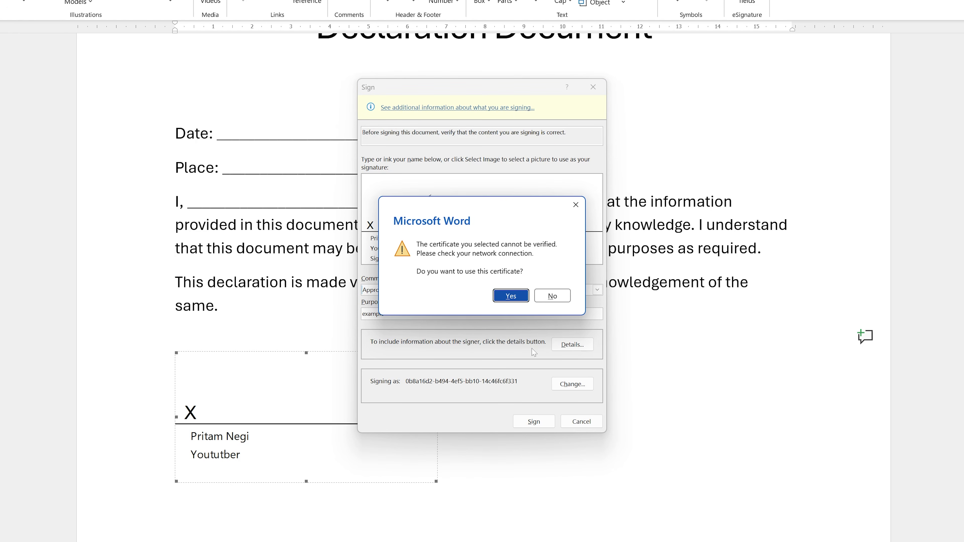
click(511, 296)
click(489, 307)
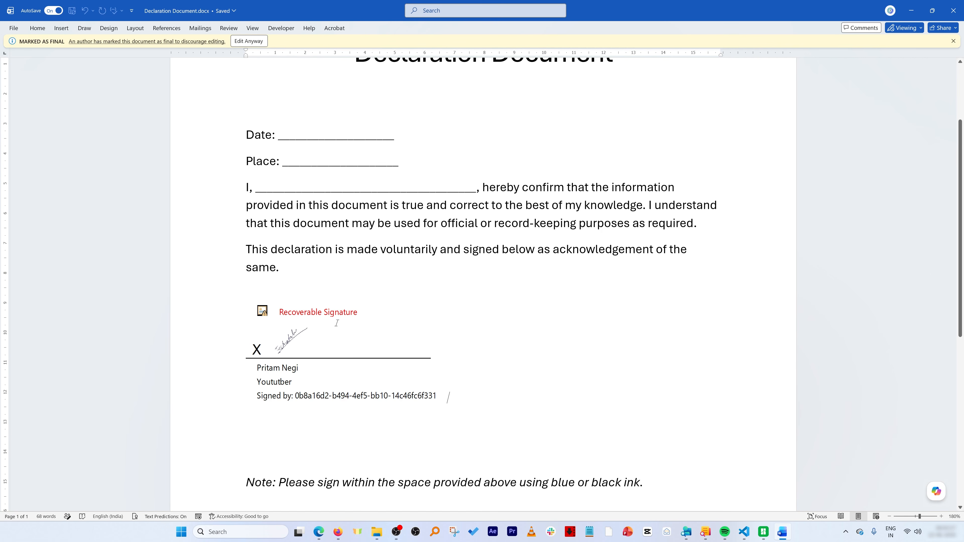
Step: Examine the signed declaration, its signature block and the available document editing modes
scroll(279, 338, up, 2)
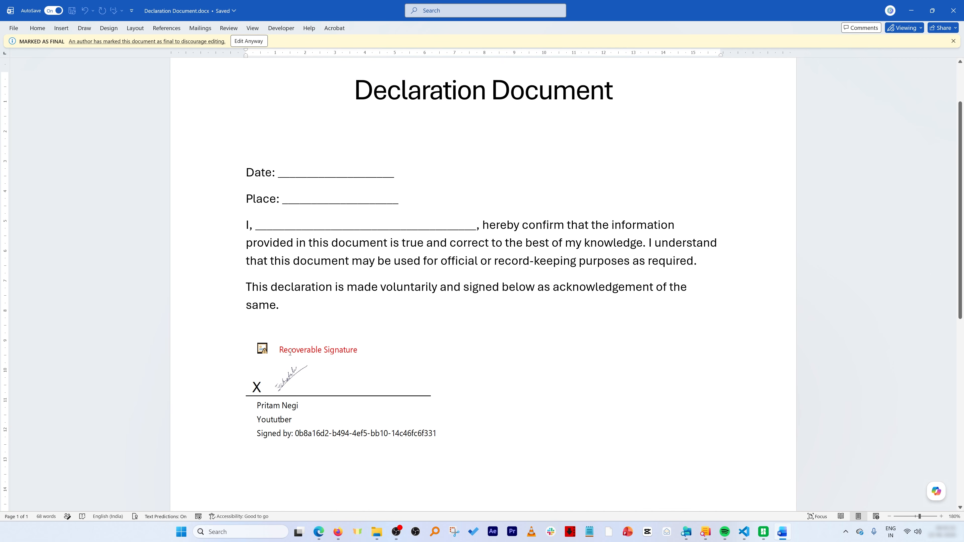
scroll(482, 262, up, 4)
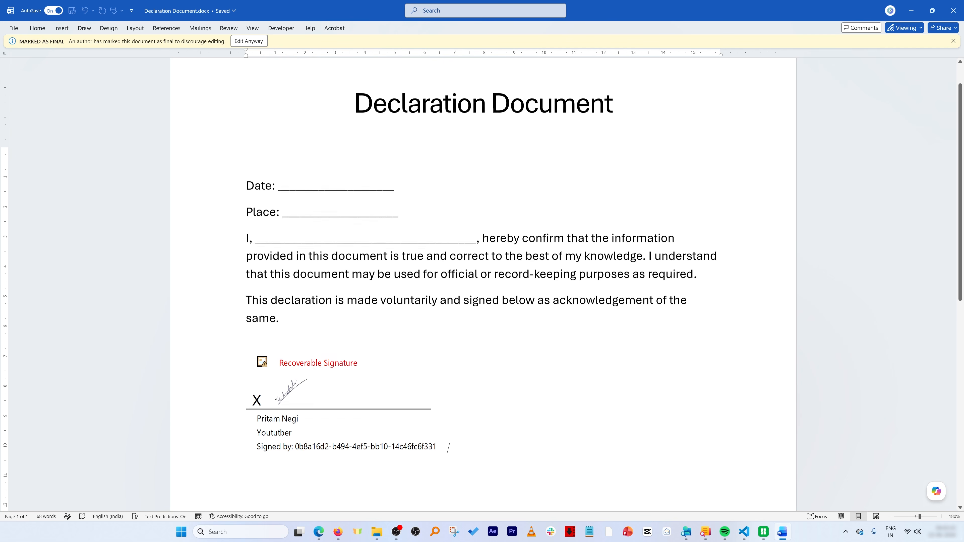
scroll(393, 232, down, 2)
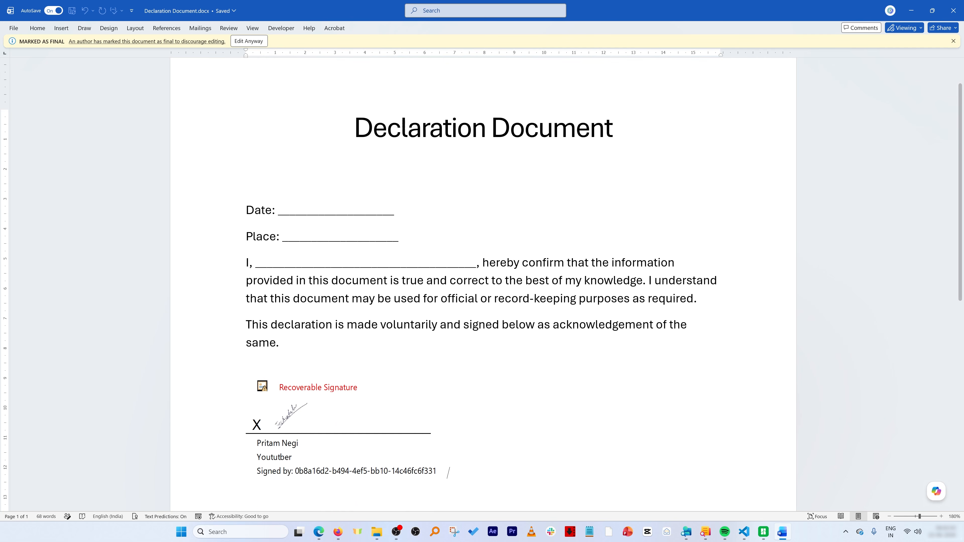
scroll(393, 232, down, 11)
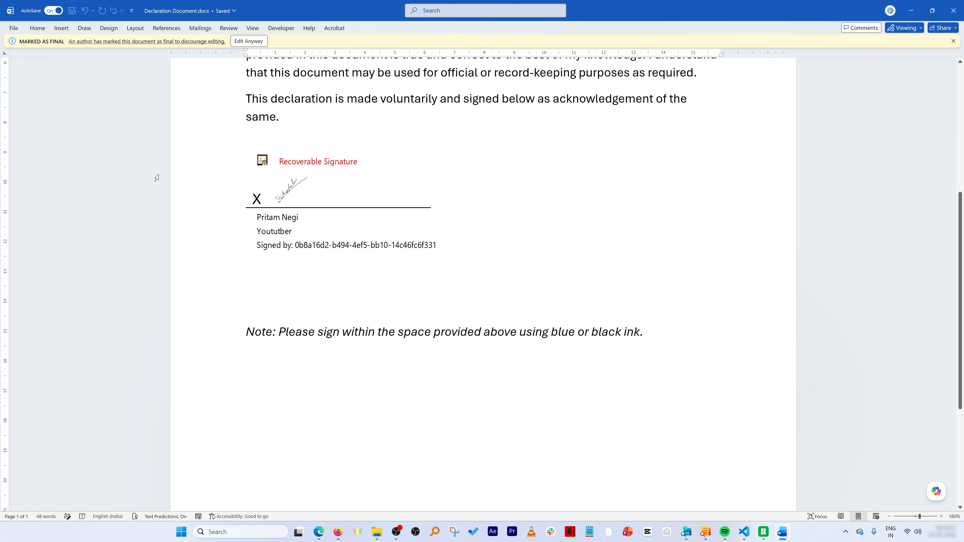
scroll(309, 169, up, 14)
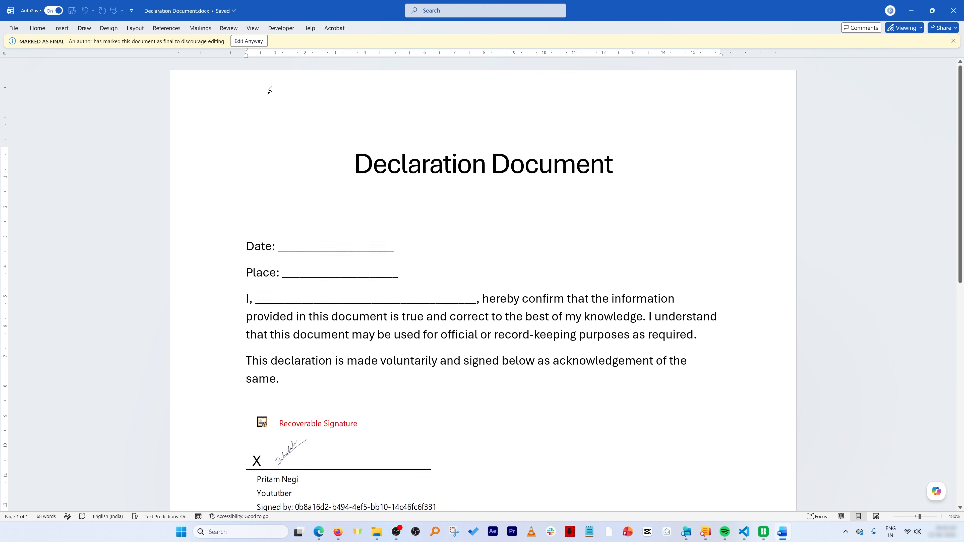
key(alt+Tab)
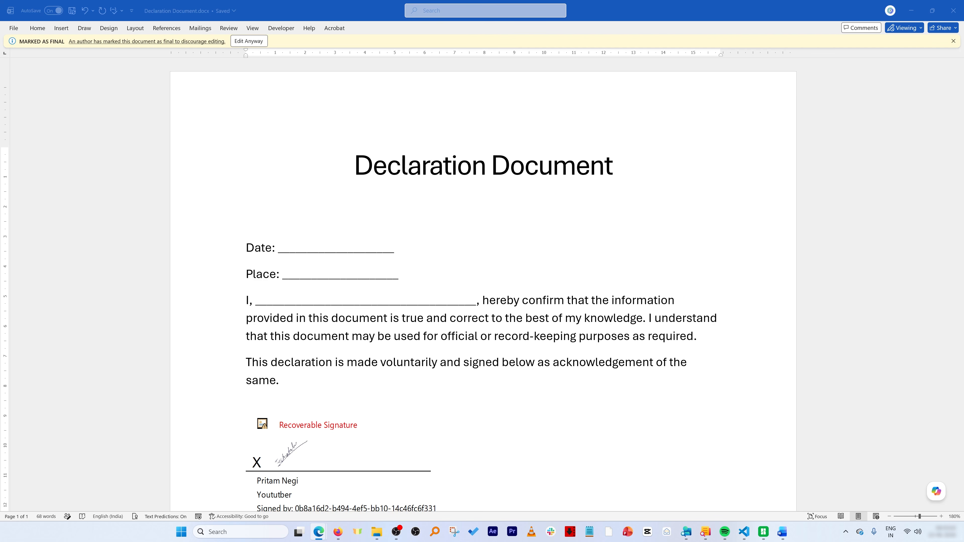
click(819, 80)
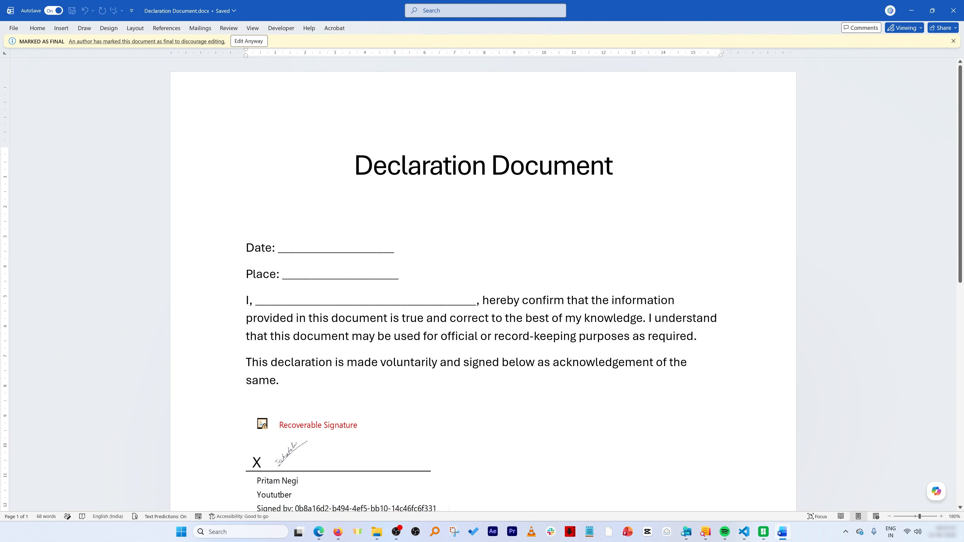
click(904, 28)
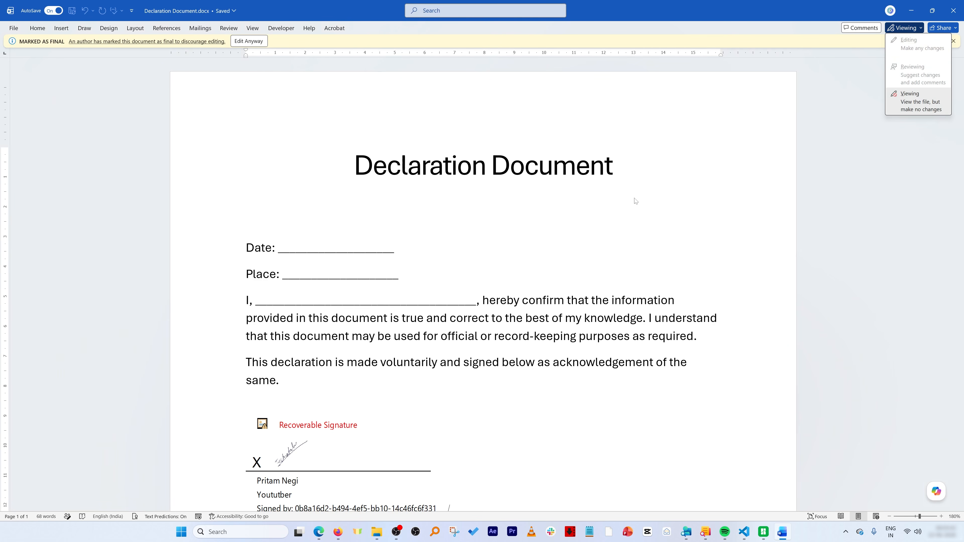
click(387, 391)
scroll(387, 391, down, 3)
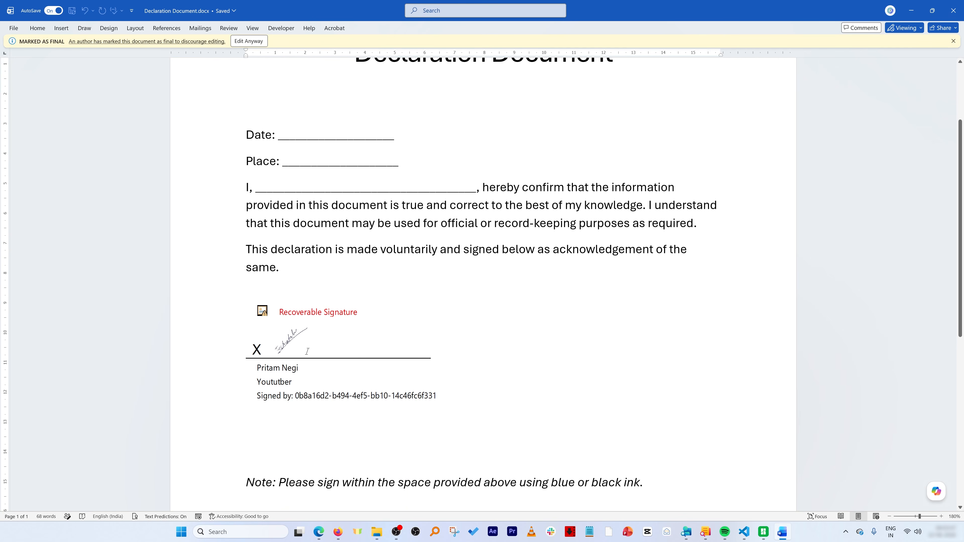
click(307, 351)
Step: Reopen Declaration Document.docx from the recent files and show its signature list, widened to read the signer entry
click(13, 27)
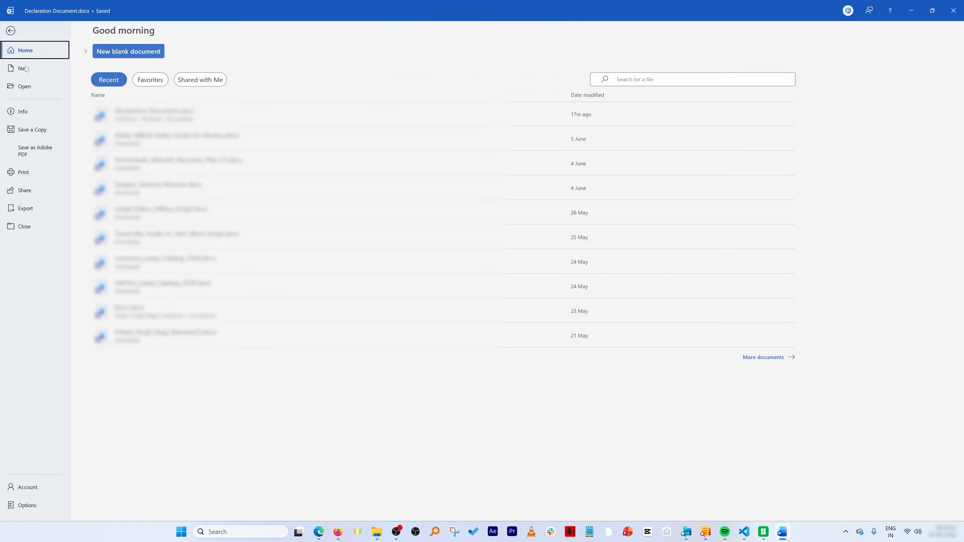
click(180, 119)
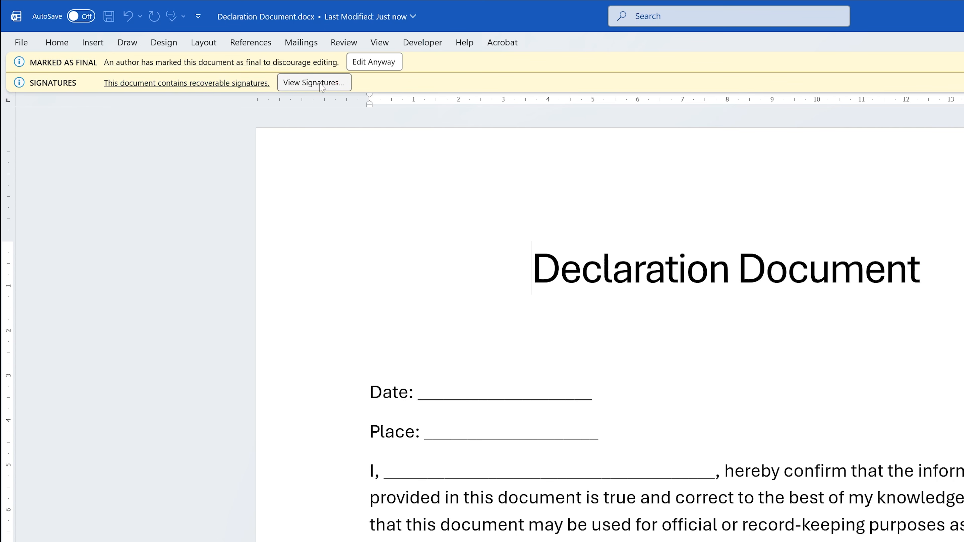
click(343, 89)
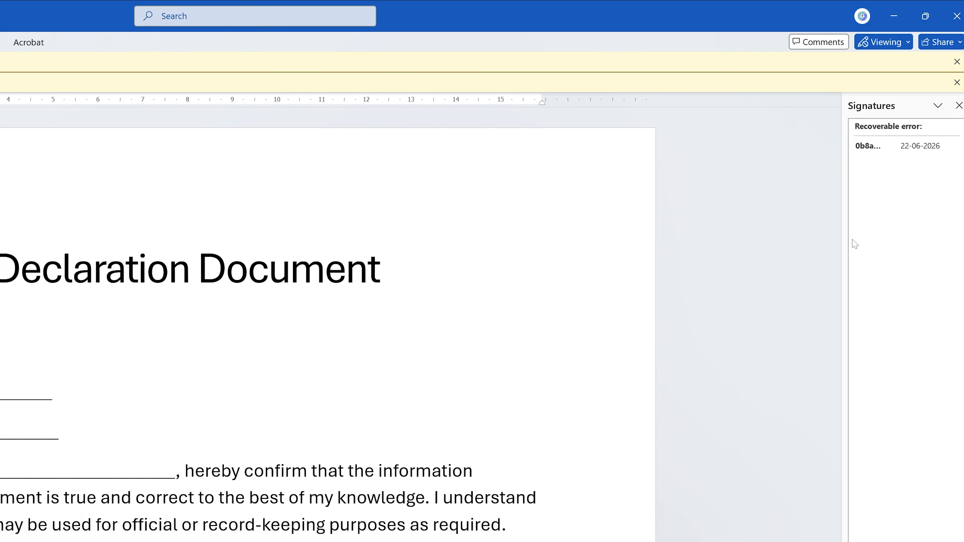
click(881, 149)
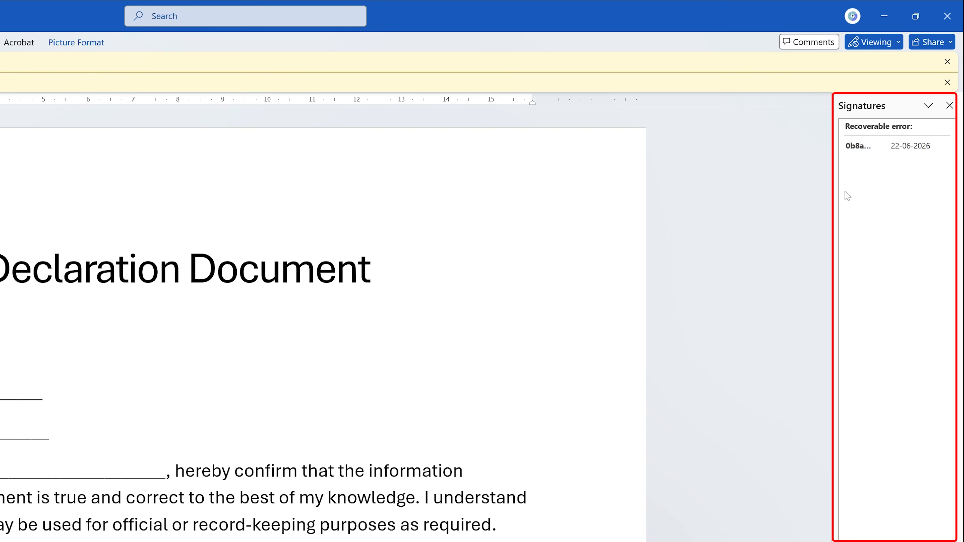
drag(833, 190, 745, 210)
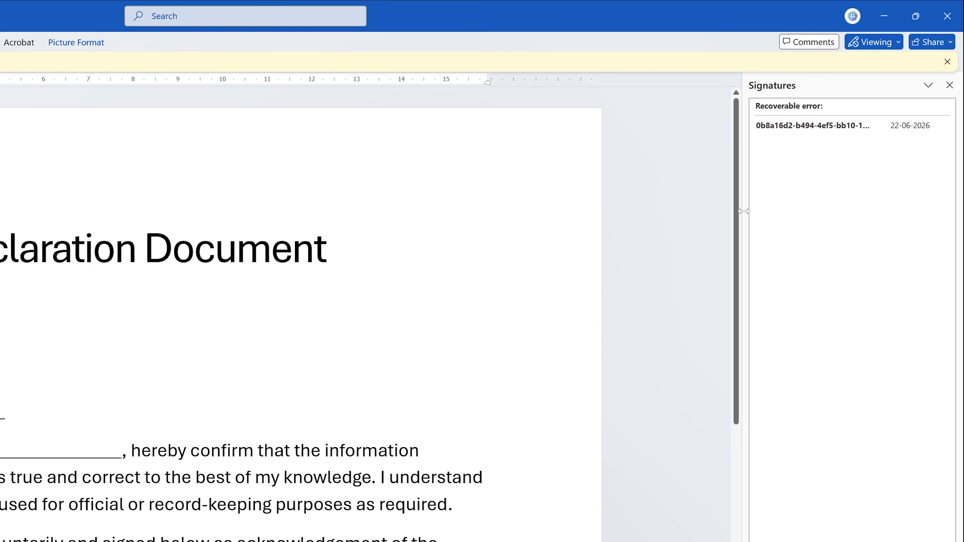